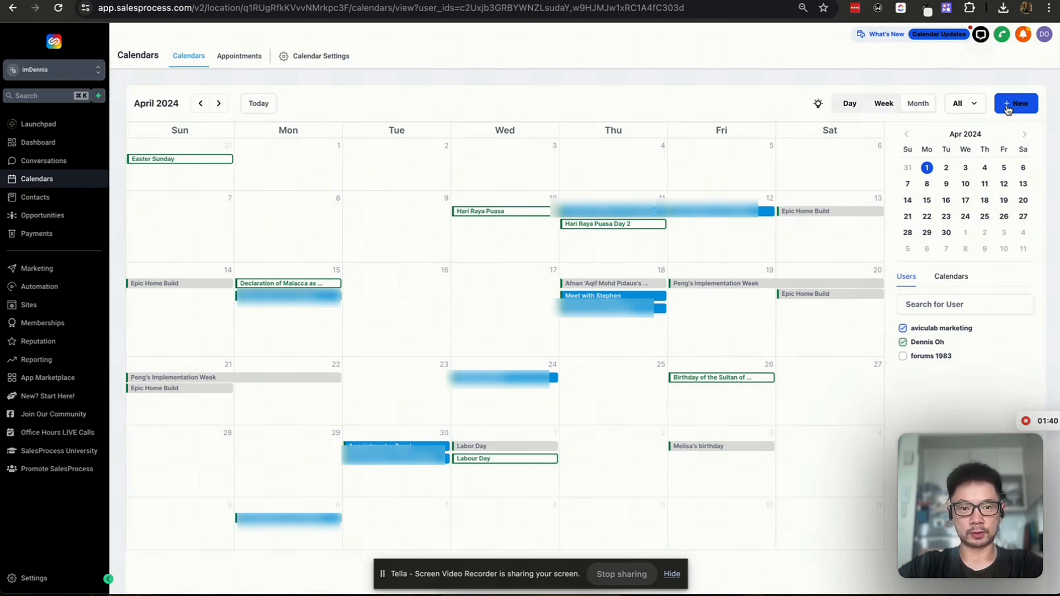
Start a new appointment booking on the imDennis 45mins Strategy Call calendar.
left_click(1014, 104)
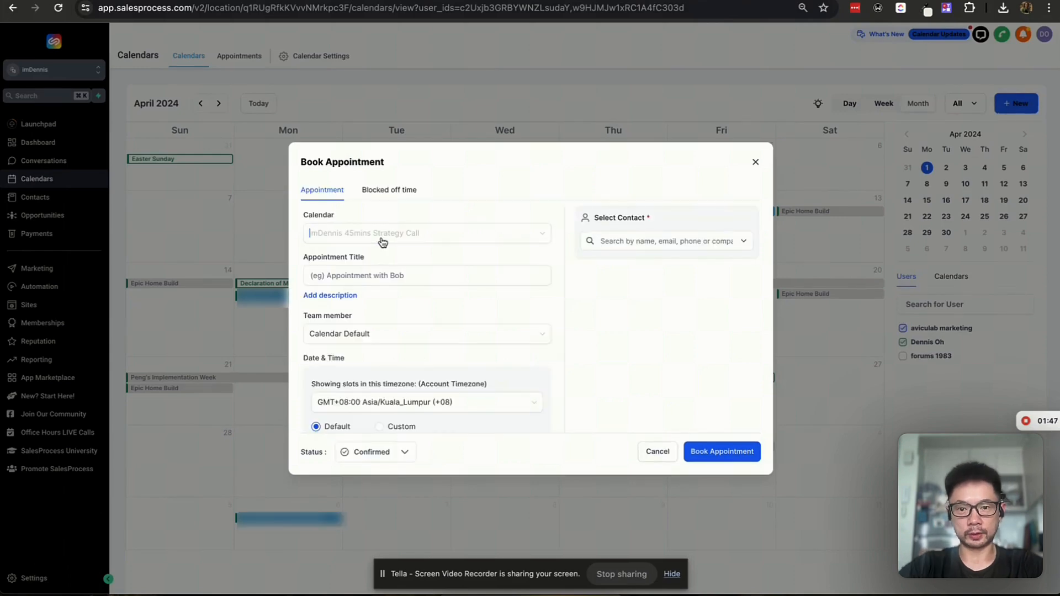
left_click(383, 241)
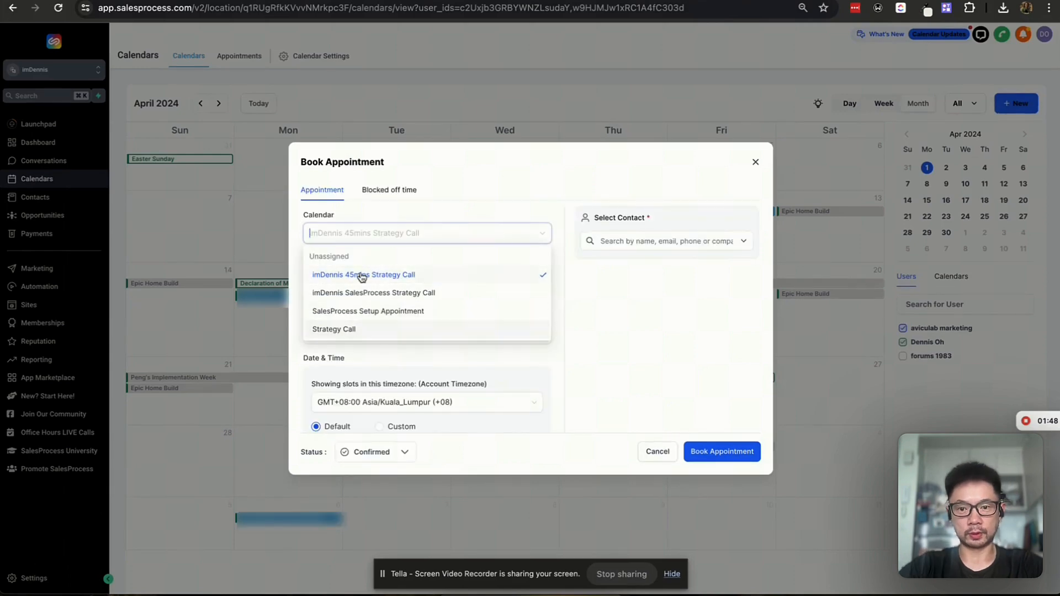
left_click(381, 276)
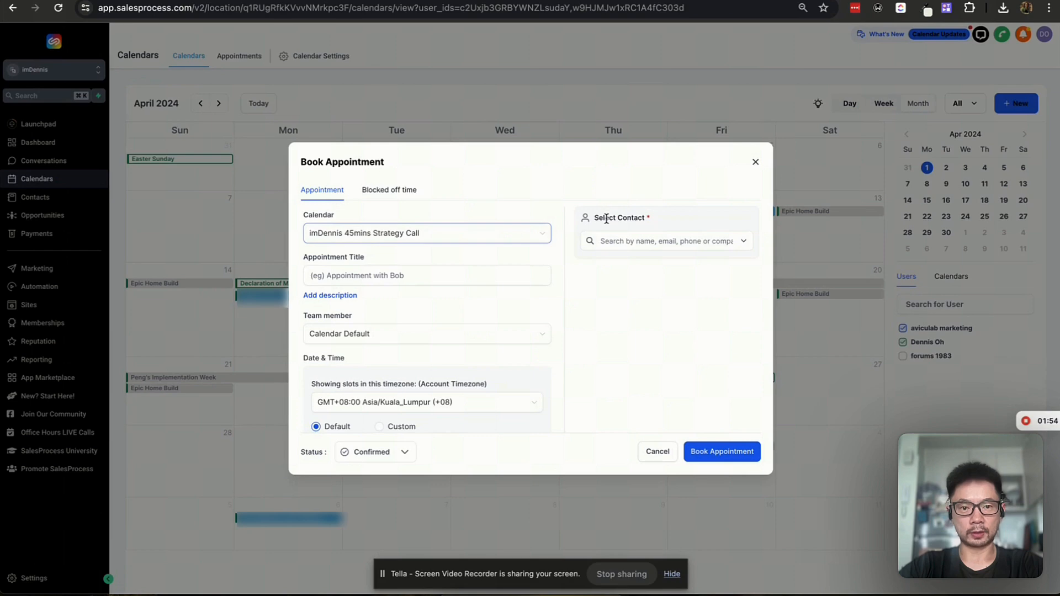
left_click_drag(605, 219, 626, 218)
left_click(629, 218)
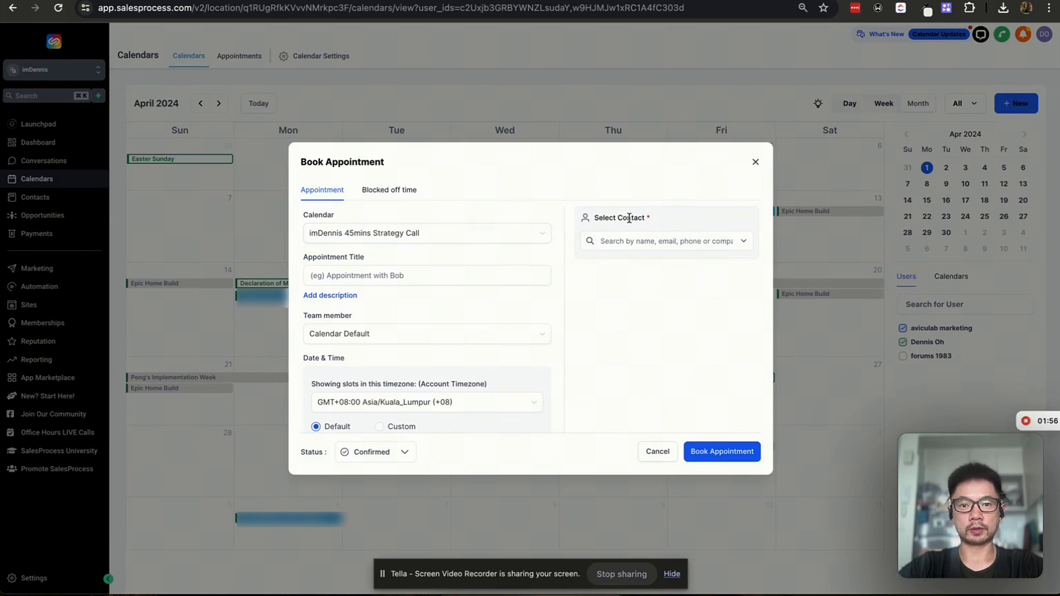
left_click(343, 276)
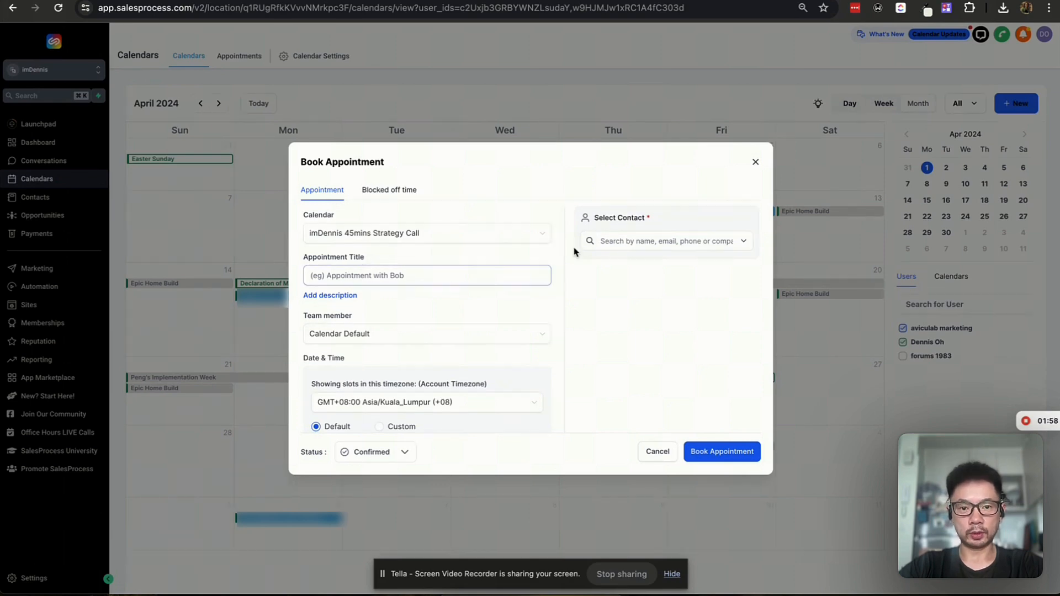
Choose an existing contact from the contact list for the appointment.
left_click(743, 243)
scroll(672, 339, "down", 5)
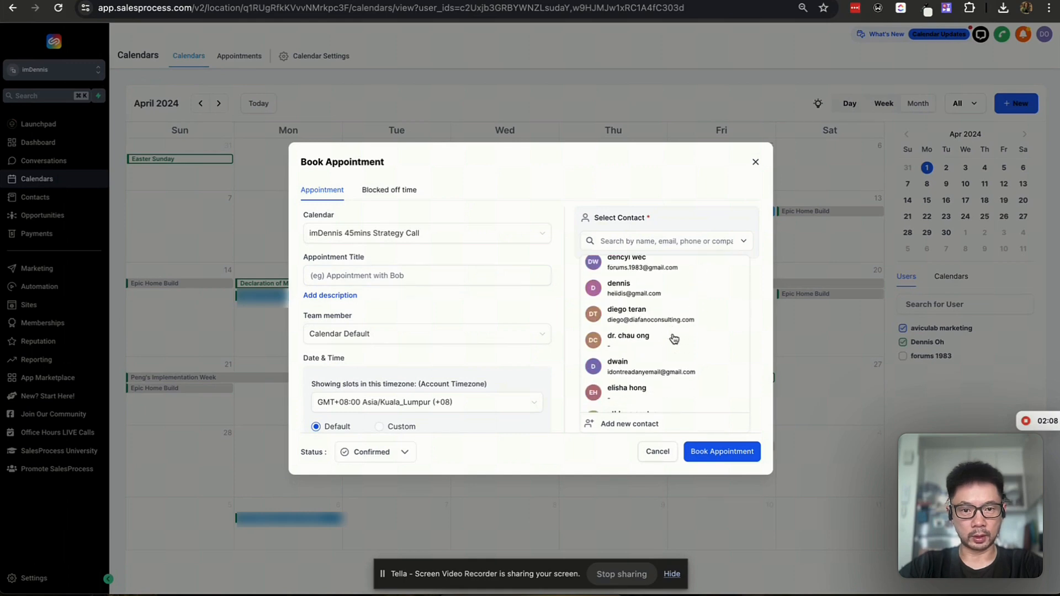
scroll(674, 338, "up", 1)
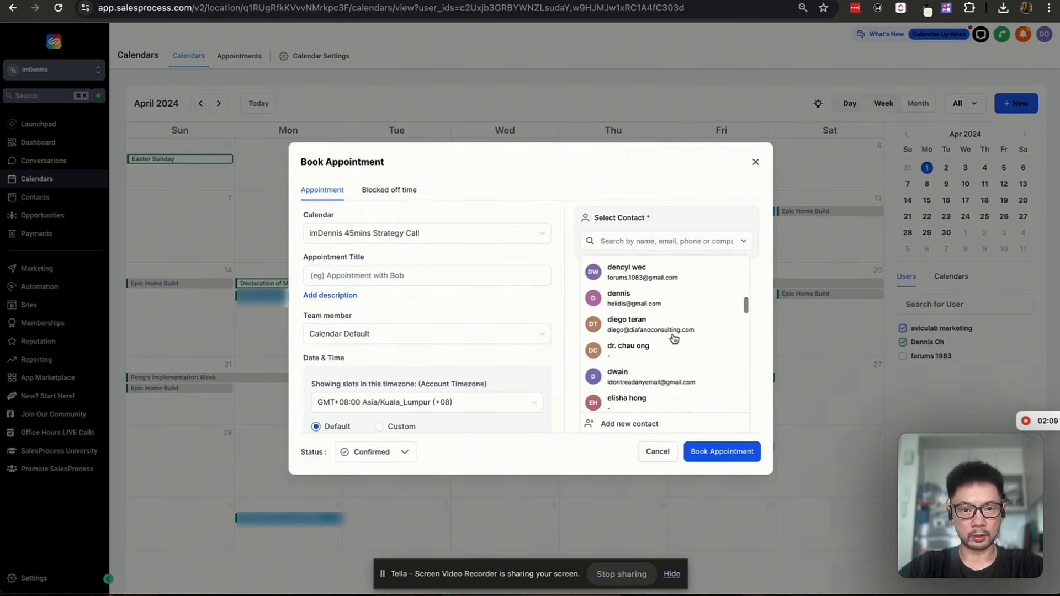
left_click(616, 278)
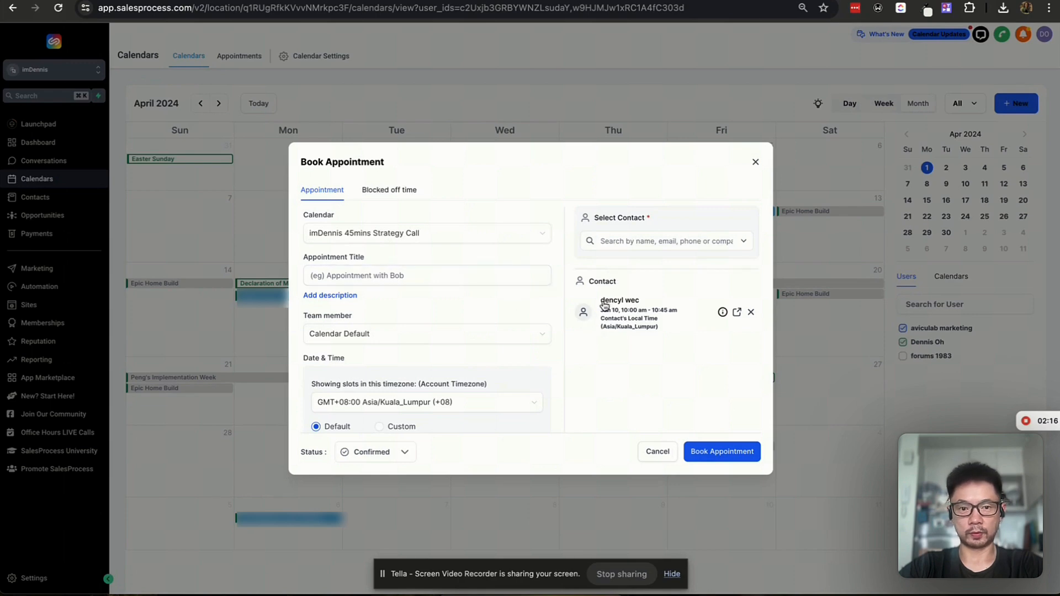
Title the appointment "Appt with" followed by the contact's first name, and add an empty description field.
left_click(342, 269)
type("Appt")
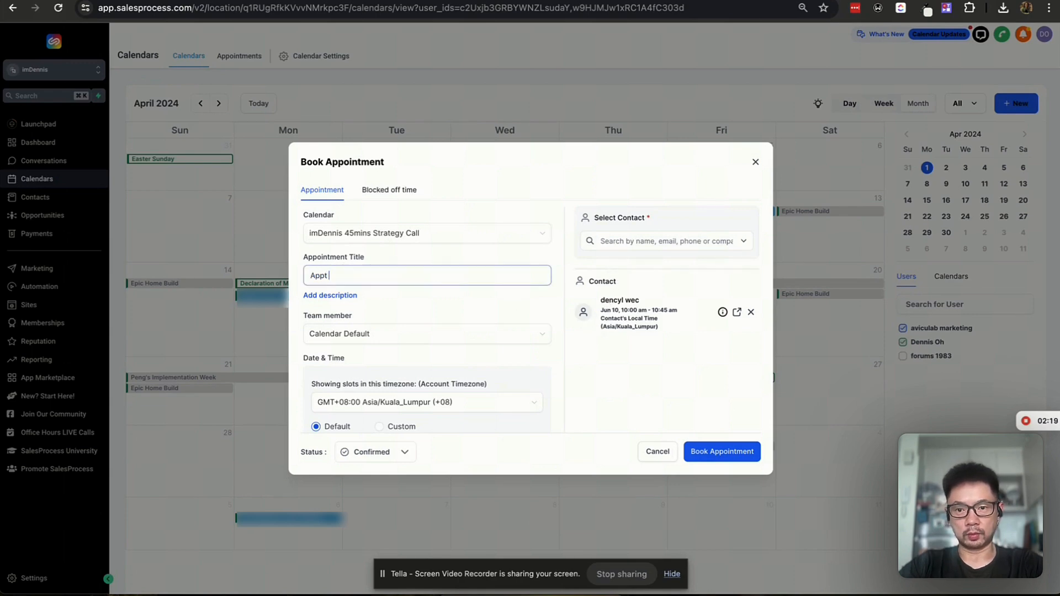
type(" with Dencyl")
left_click(354, 295)
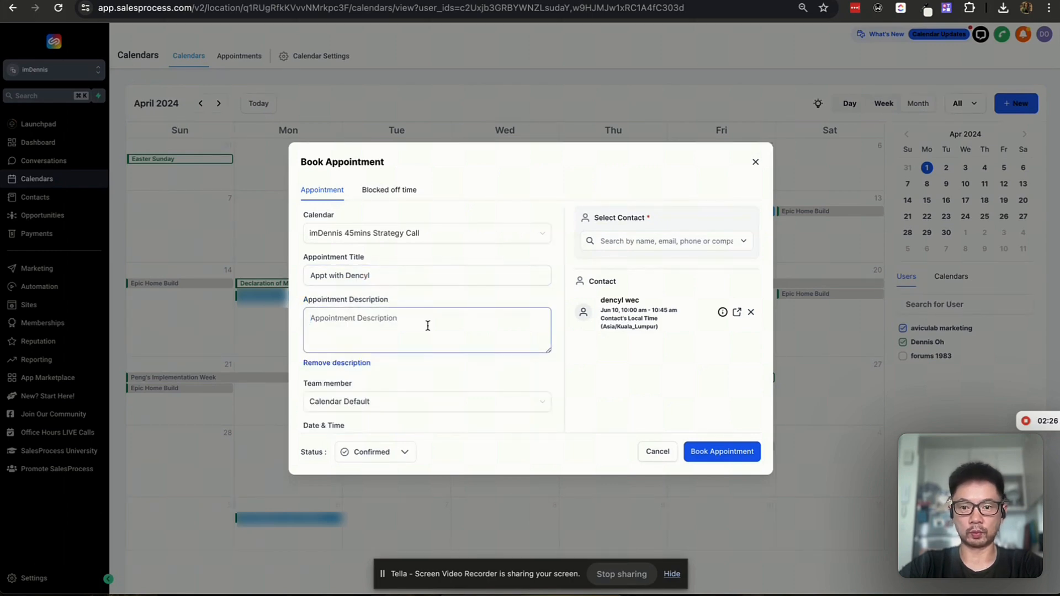
Assign the appointment to the individual team member instead of Calendar Default.
scroll(428, 326, "down", 2)
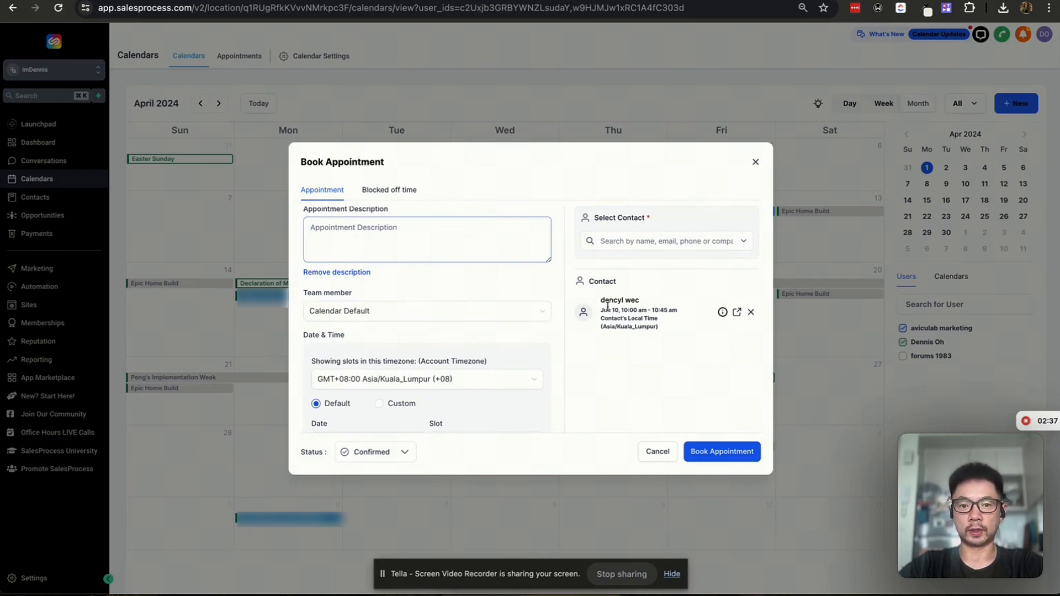
left_click(356, 314)
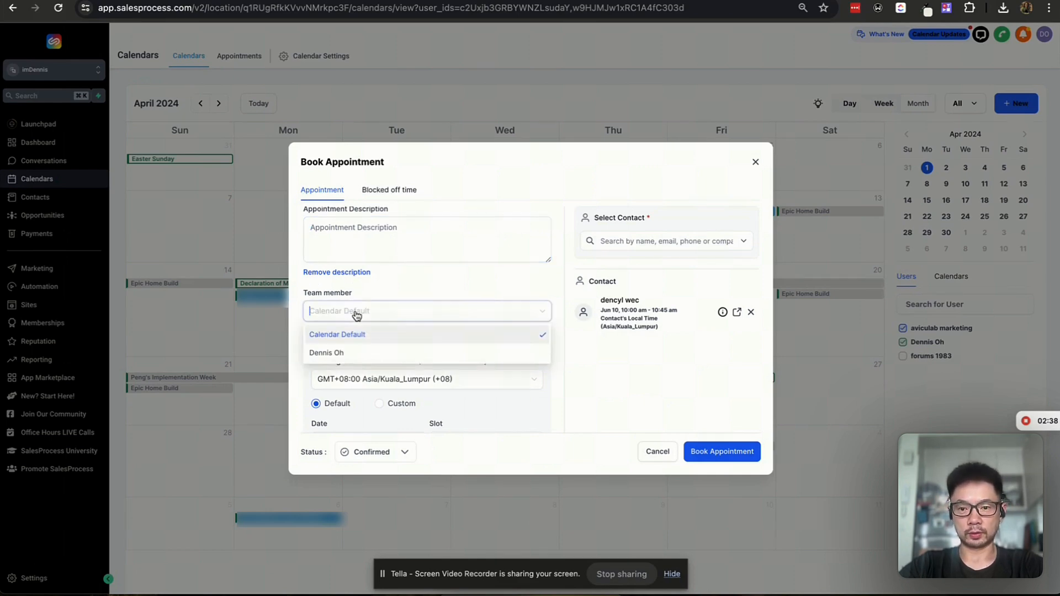
left_click(343, 353)
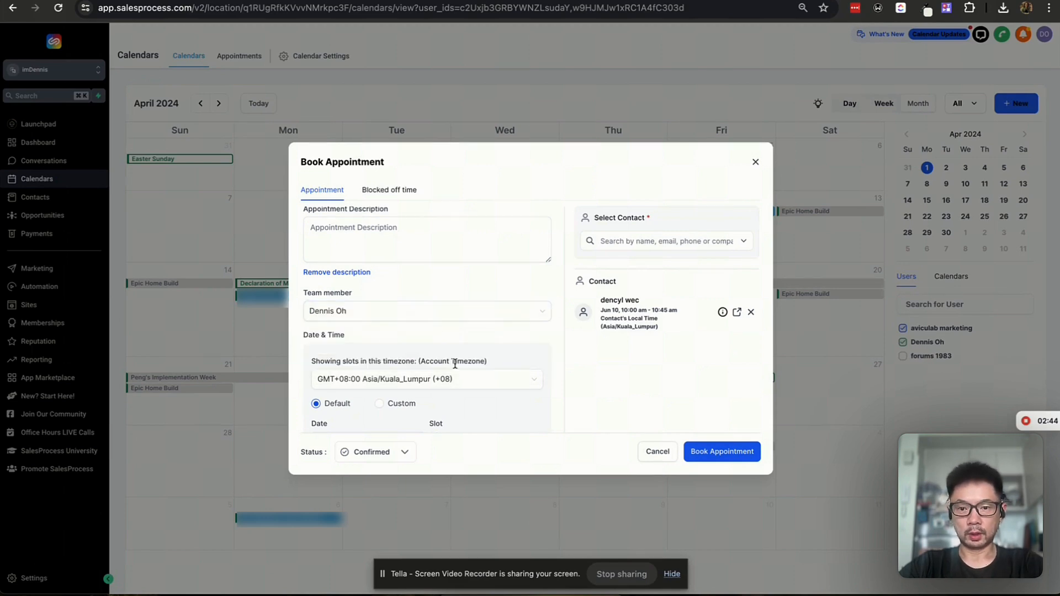
Choose the 1:00 pm - 1:45 pm slot and book the appointment.
scroll(456, 364, "down", 1)
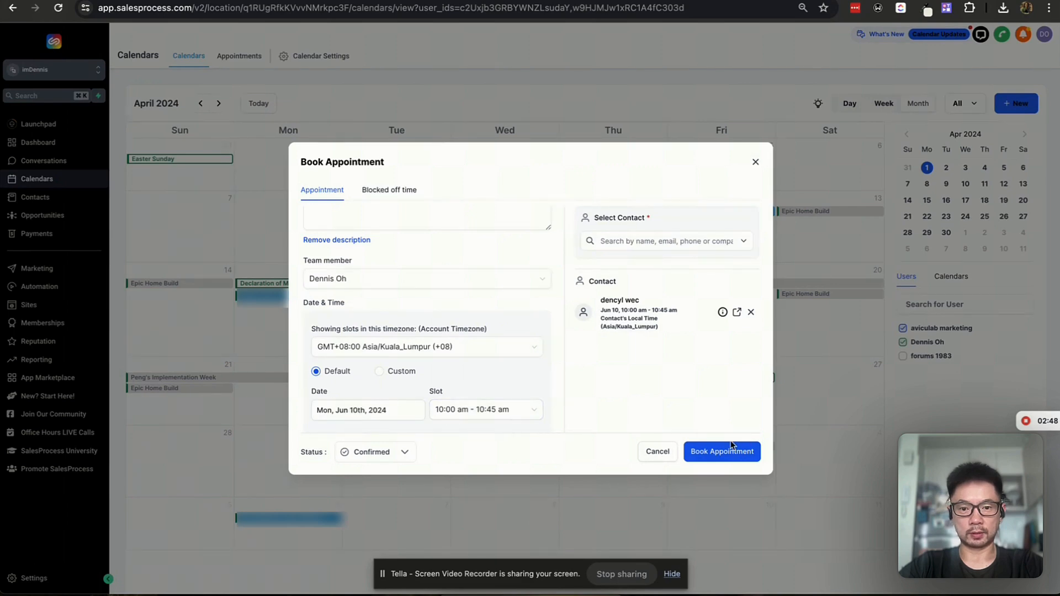
left_click(493, 417)
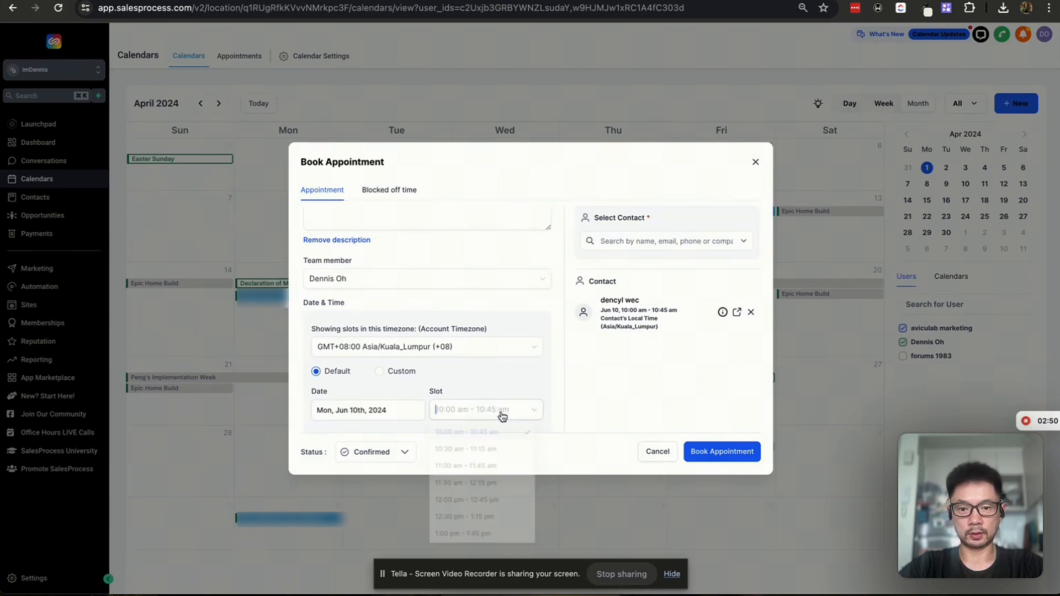
scroll(474, 497, "down", 1)
left_click(469, 507)
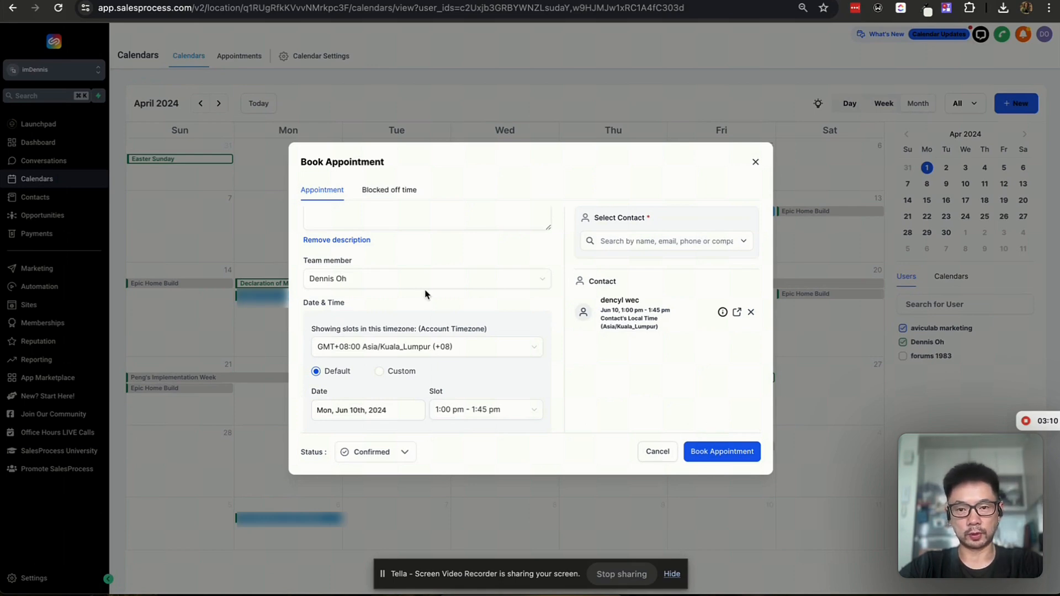
scroll(398, 303, "up", 3)
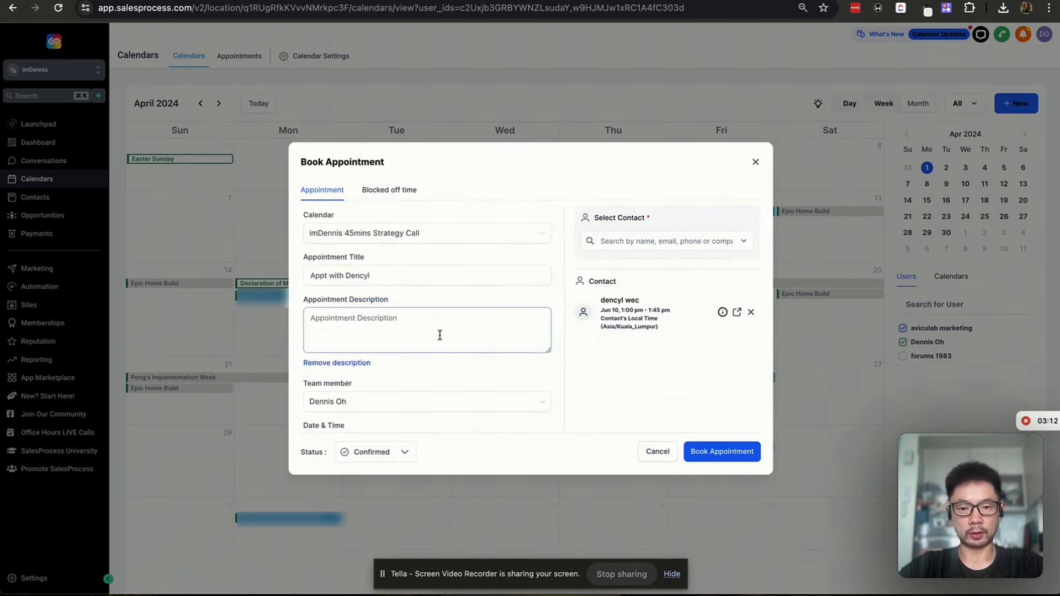
scroll(471, 310, "down", 3)
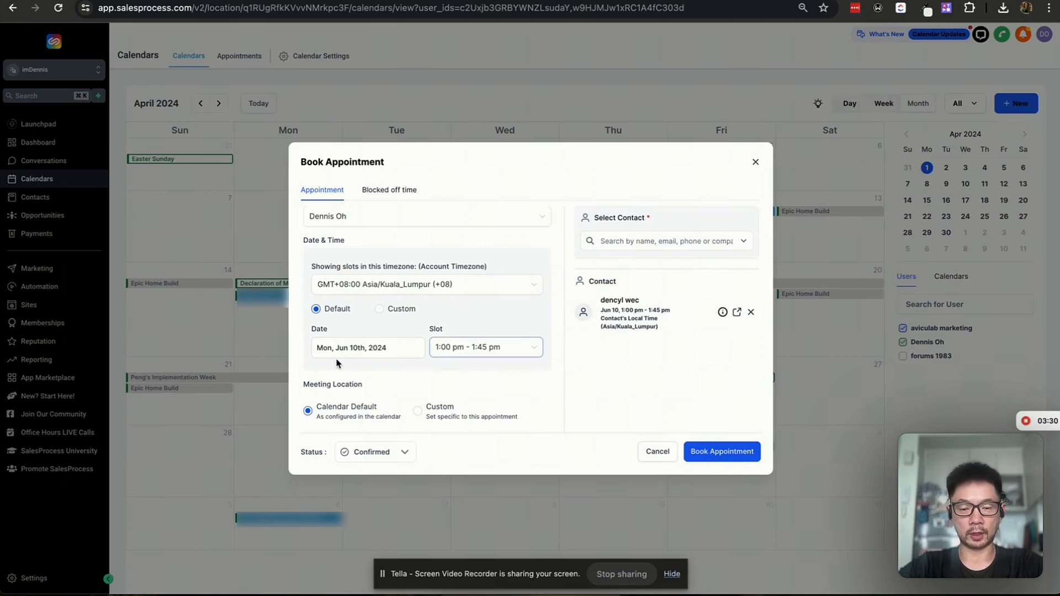
left_click(706, 454)
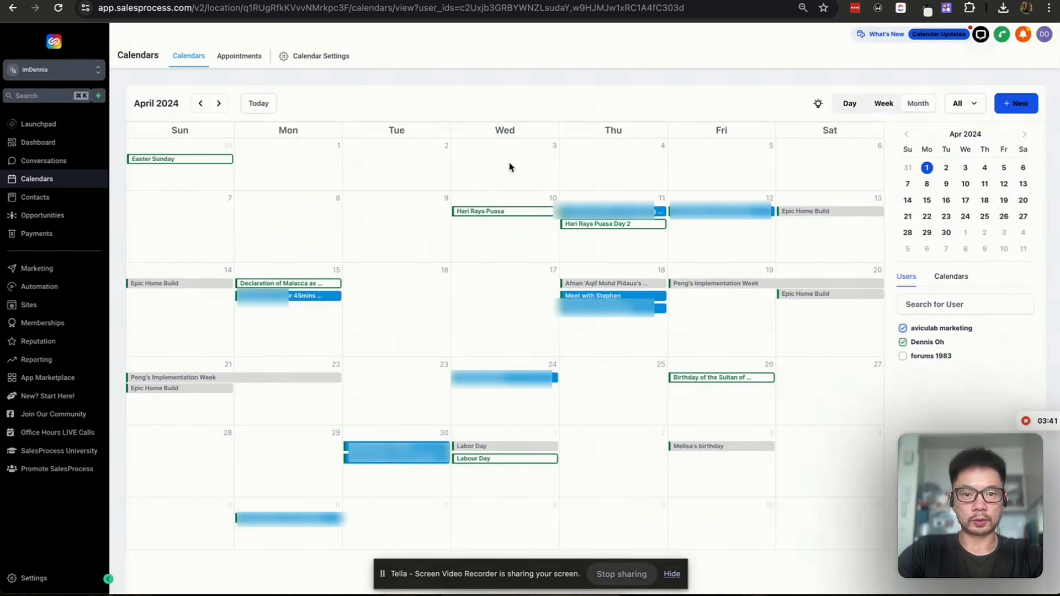
Start a blocked off time entry and assign it to the account owner's user calendar.
left_click(1015, 108)
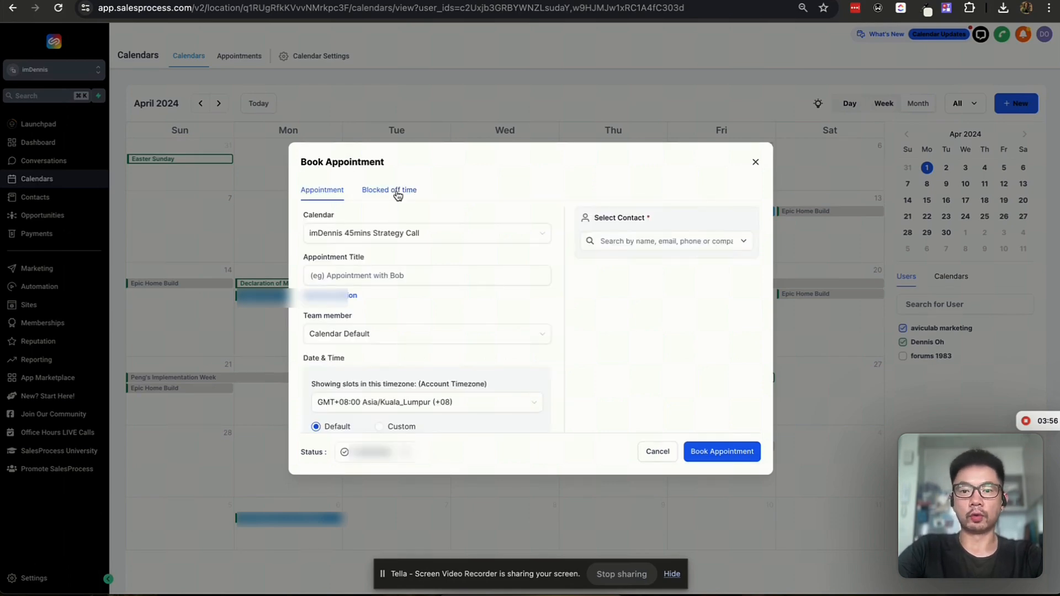
left_click(398, 193)
left_click(516, 282)
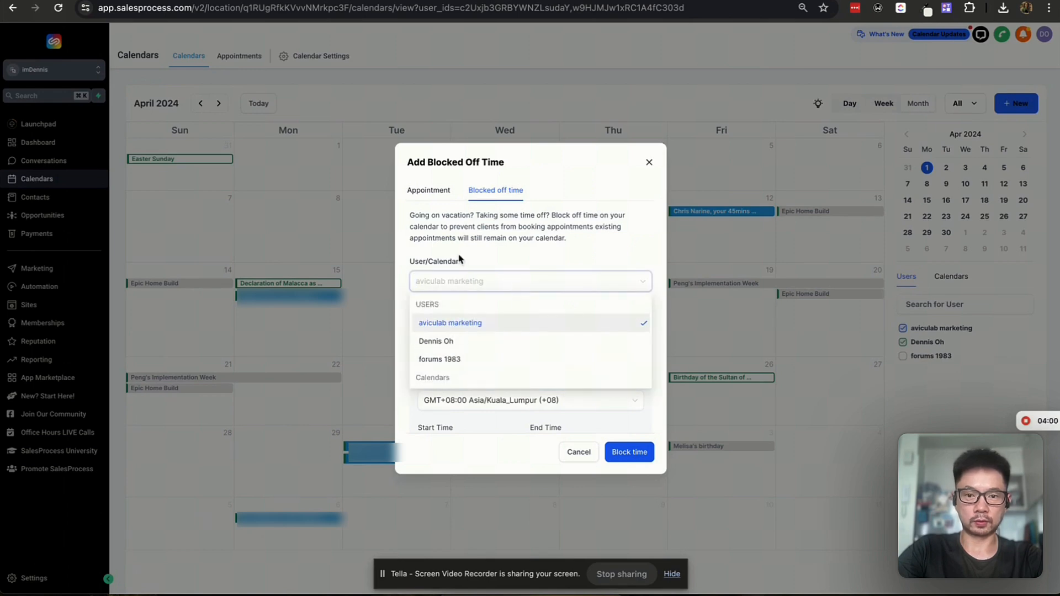
left_click(502, 234)
left_click(483, 285)
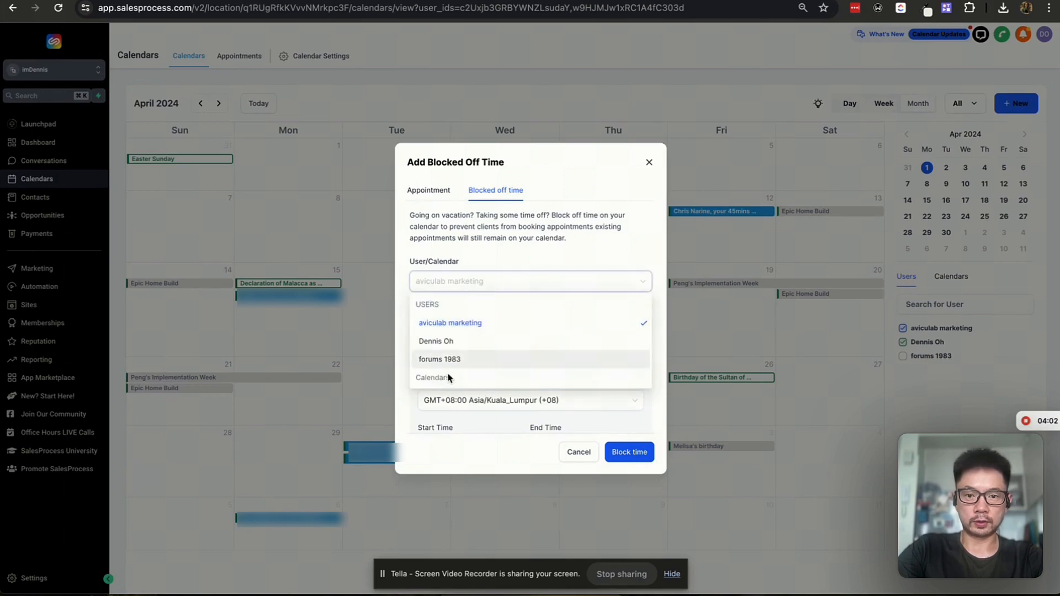
left_click(449, 342)
Title the blocked off time Holiday in Europe, check the user and calendar choices, and cancel the entry.
left_click(461, 328)
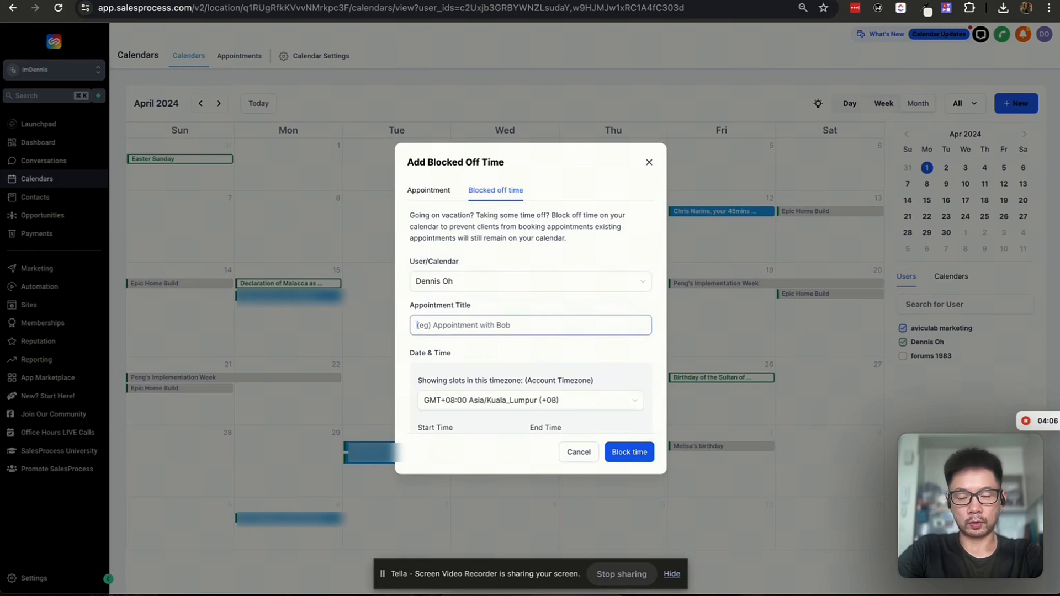
type("Holiday in Europe")
scroll(459, 376, "down", 2)
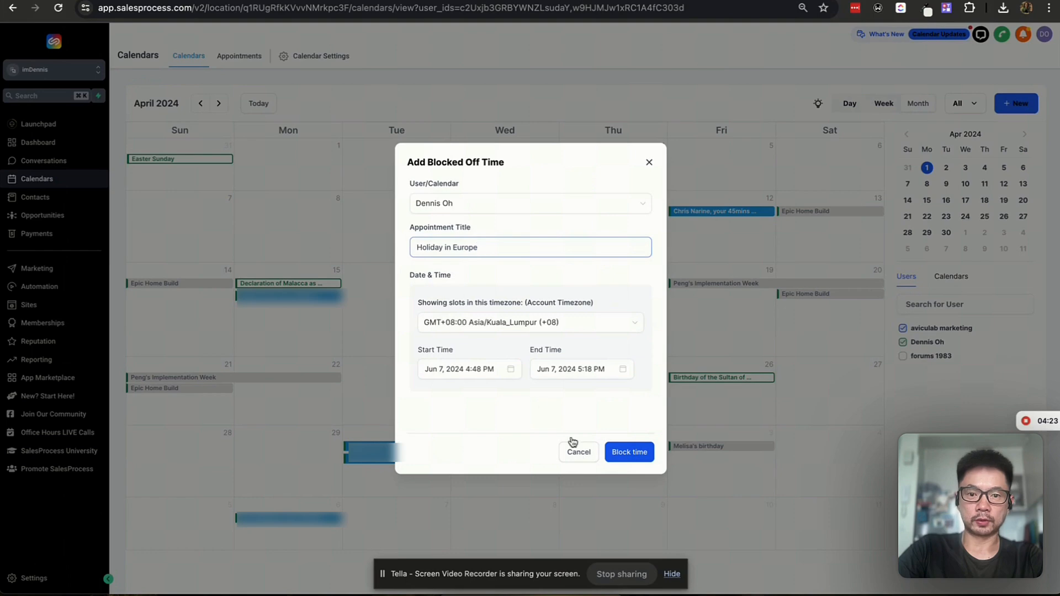
left_click(452, 202)
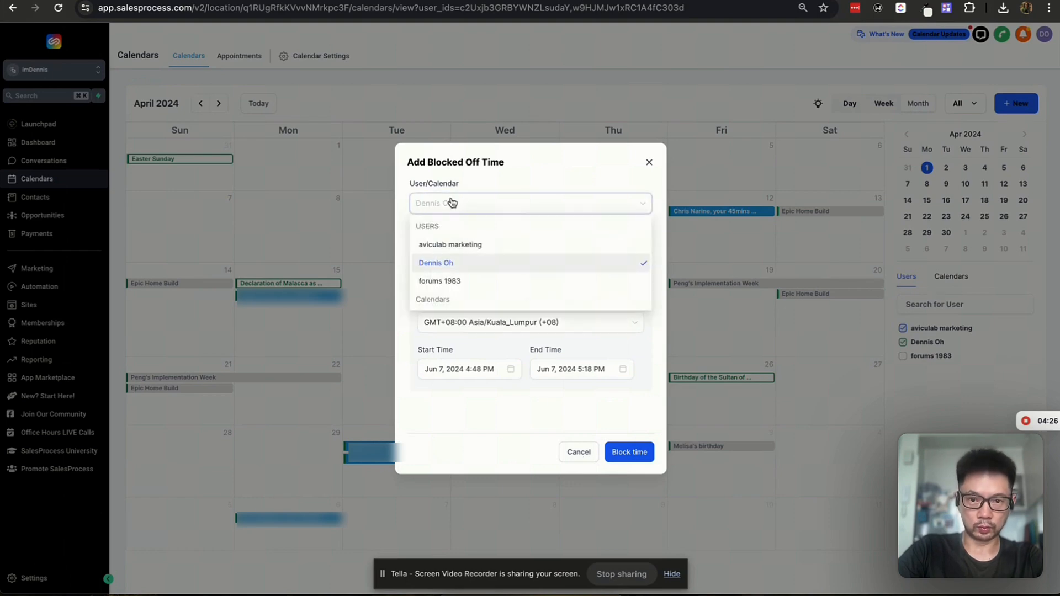
left_click(536, 159)
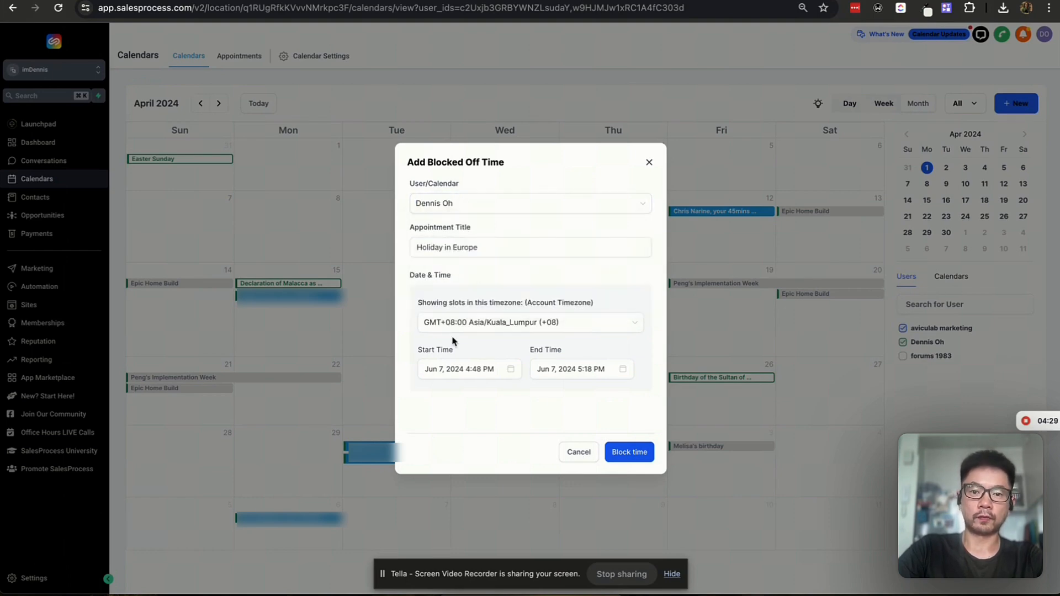
left_click(578, 452)
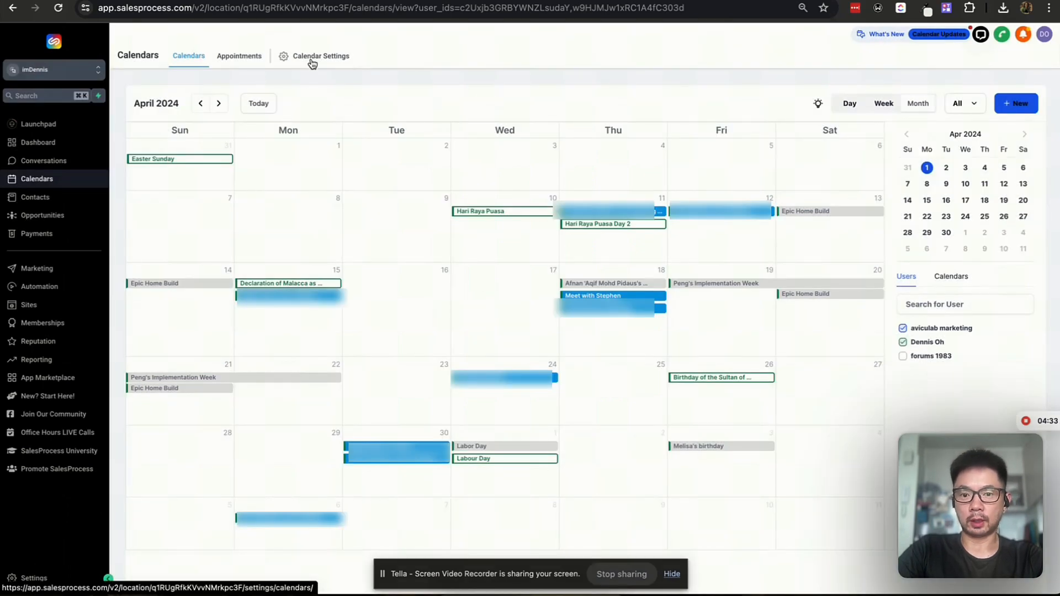
Open the appointments list and examine the options for filtering it by user or calendar.
left_click(248, 60)
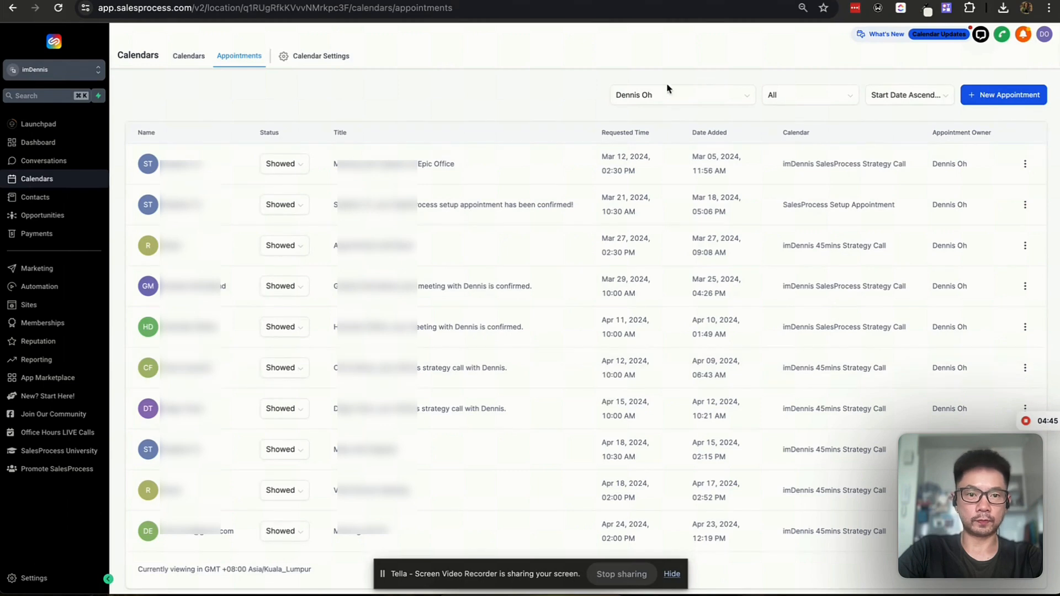
left_click(733, 98)
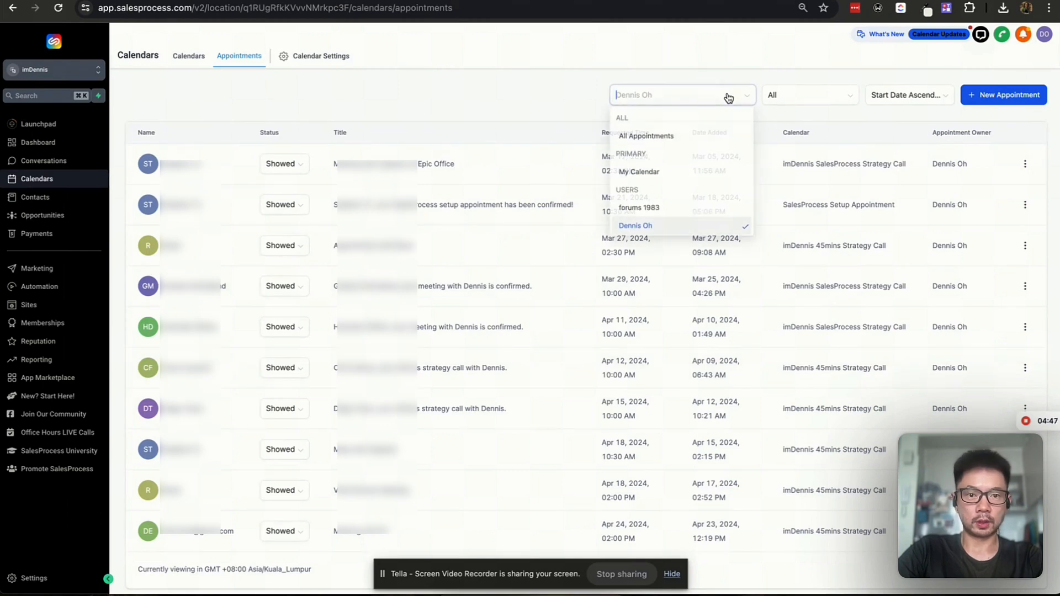
scroll(668, 215, "down", 2)
scroll(668, 216, "up", 1)
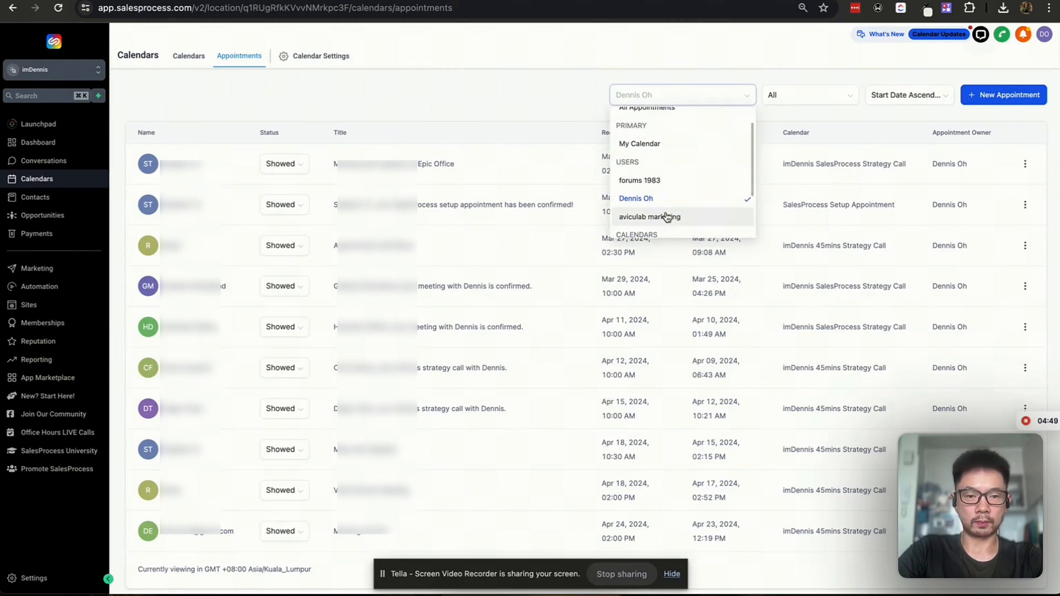
scroll(649, 166, "up", 1)
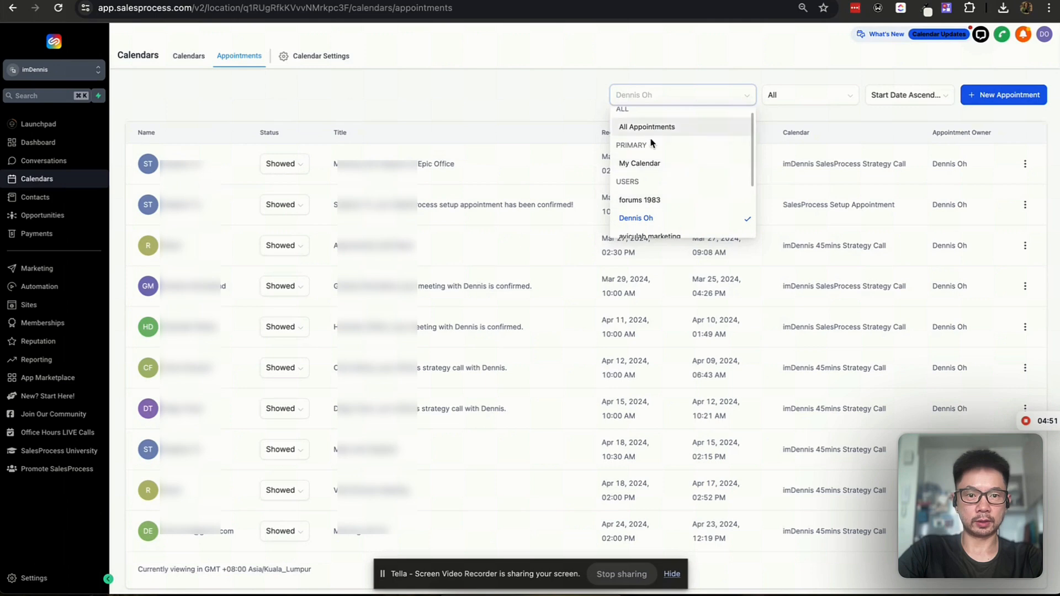
scroll(651, 142, "down", 2)
scroll(650, 182, "up", 2)
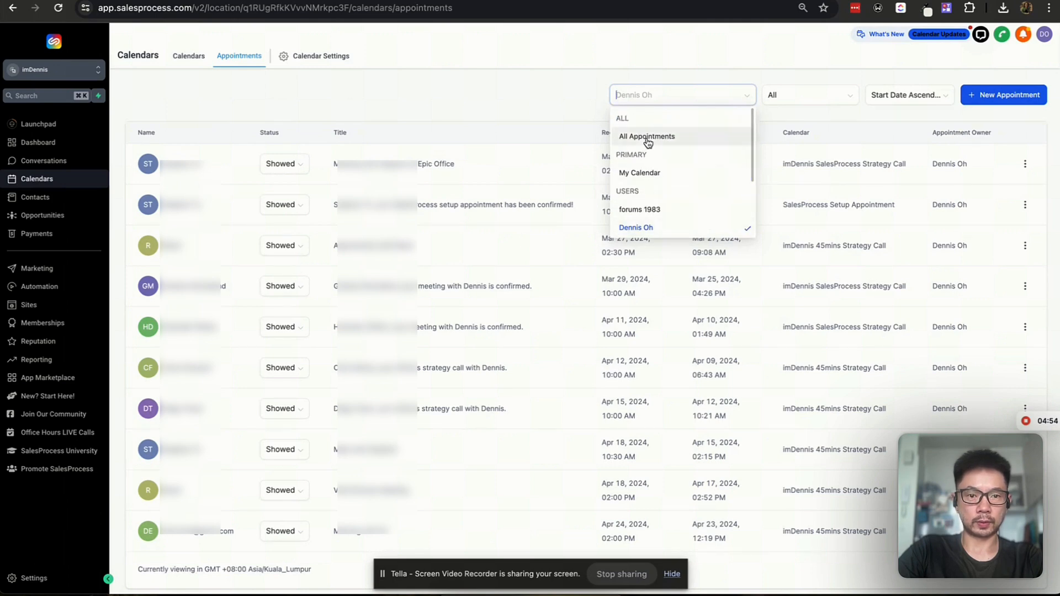
left_click(496, 104)
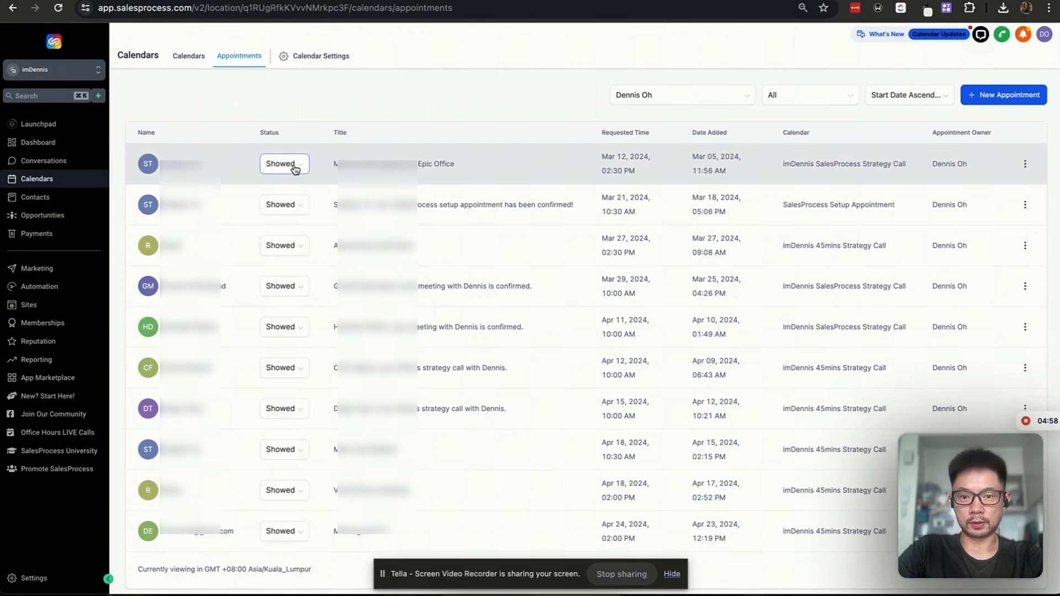
Sort the appointments list by Date Added (Desc).
left_click(907, 96)
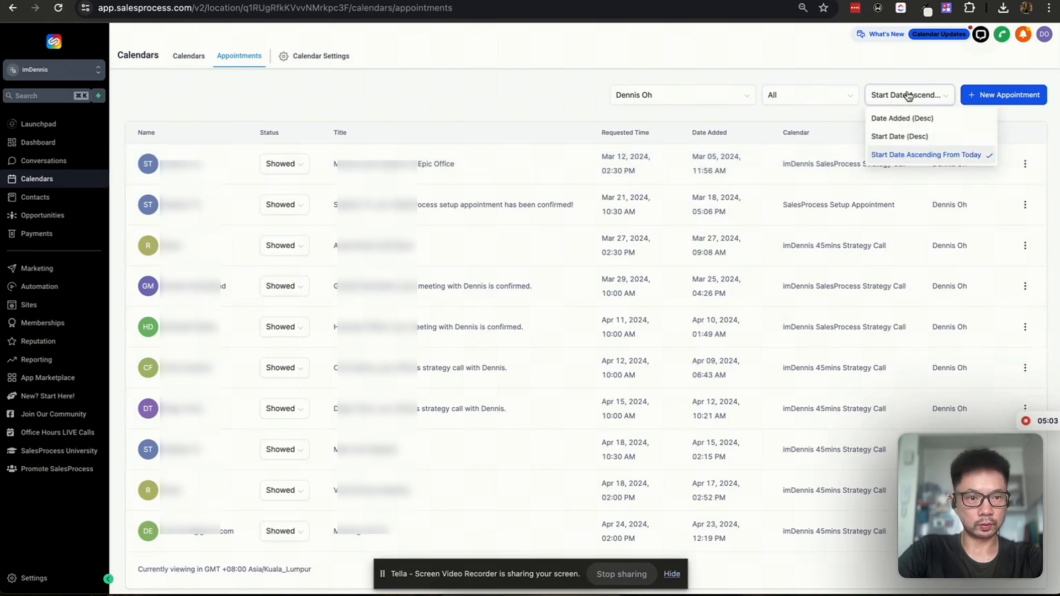
left_click(902, 118)
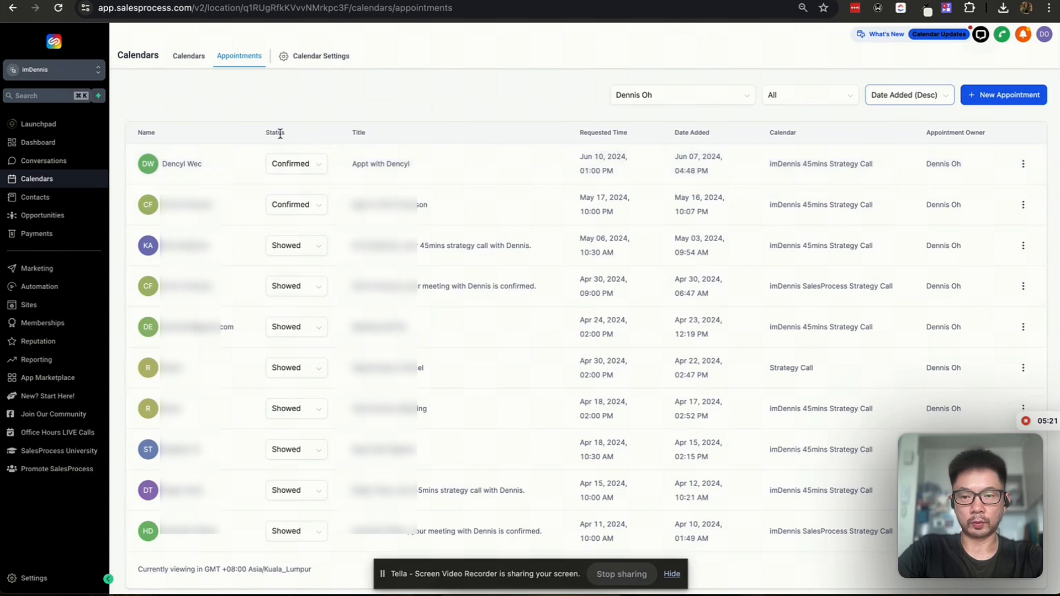
Examine the first appointment's status options, and highlight its requested time and date added.
left_click(303, 164)
left_click(332, 110)
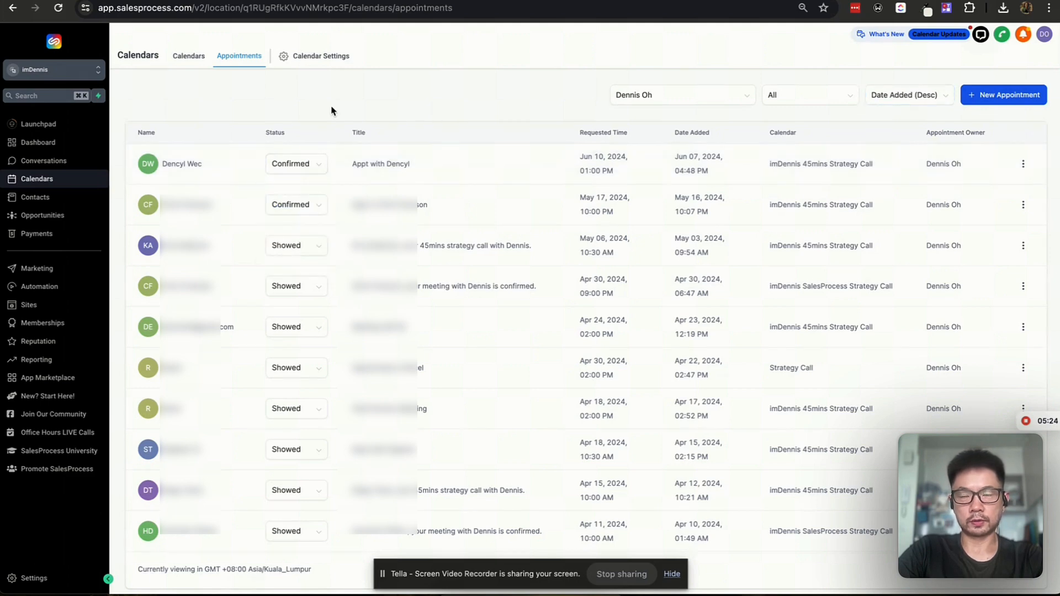
left_click_drag(574, 138, 703, 171)
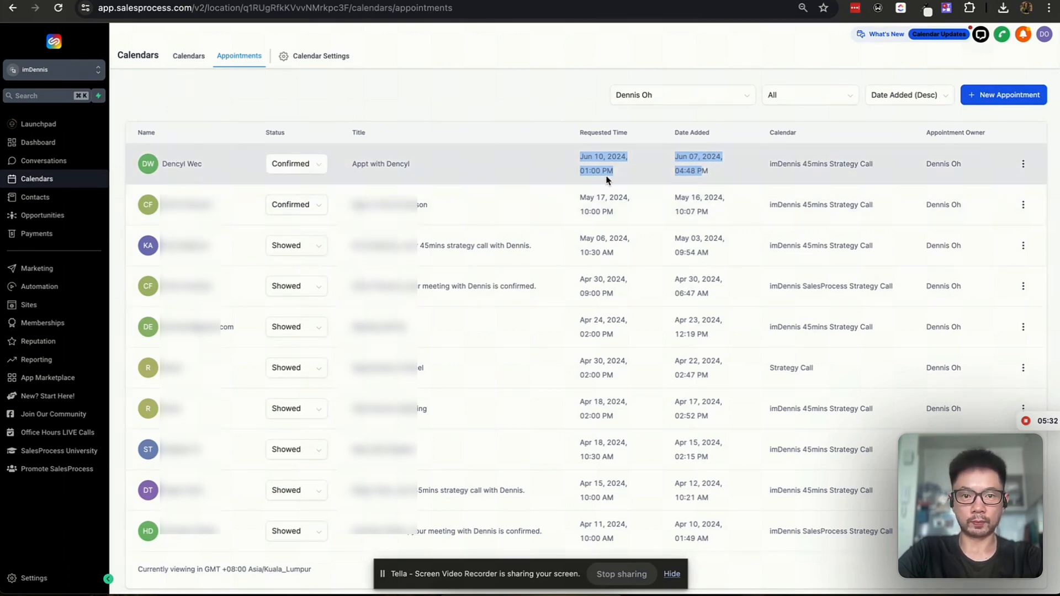
left_click(291, 119)
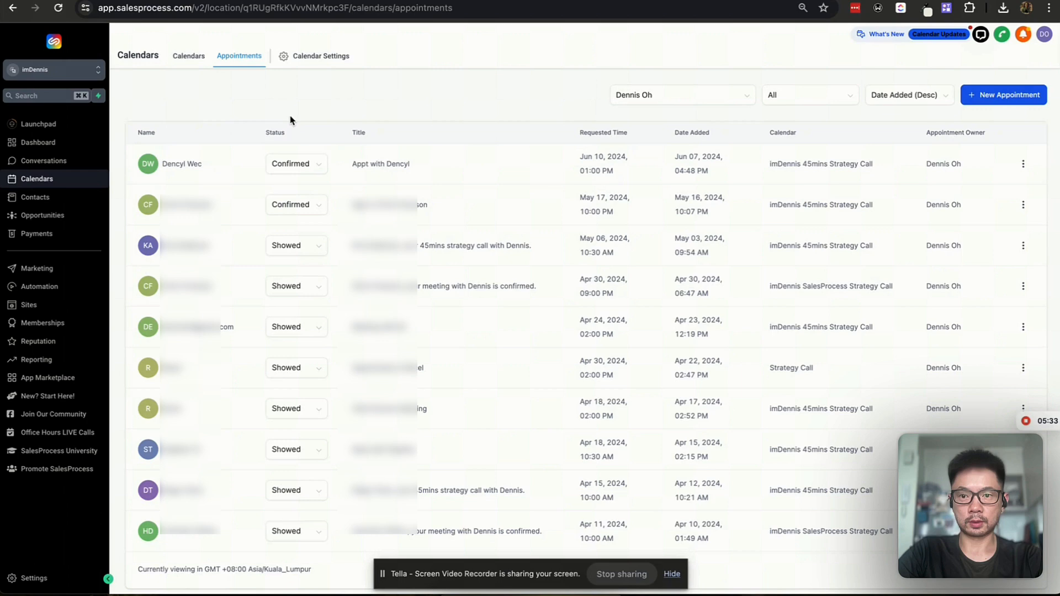
left_click(308, 170)
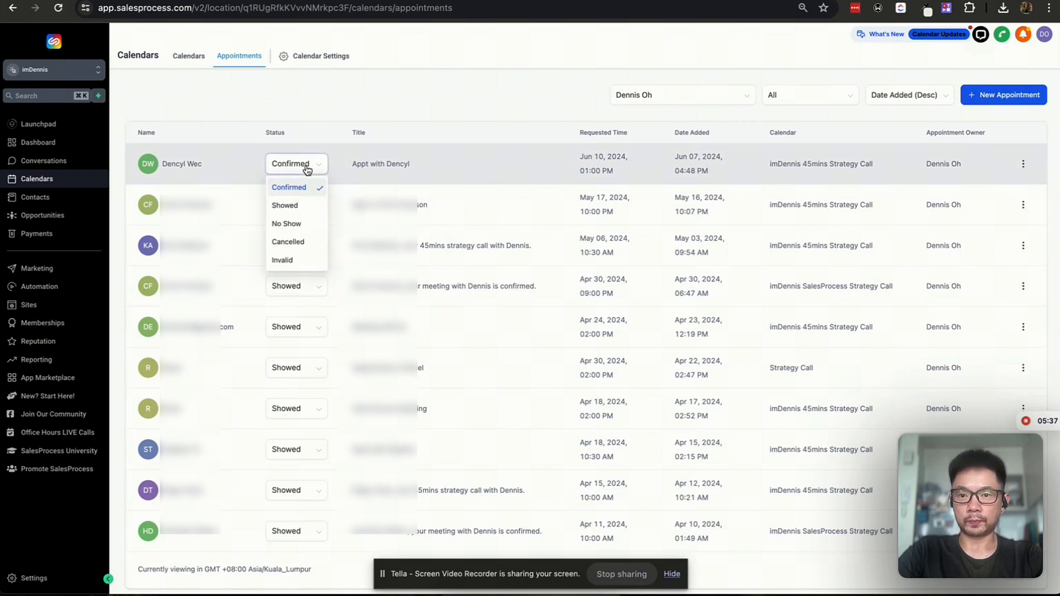
left_click(307, 166)
left_click(306, 166)
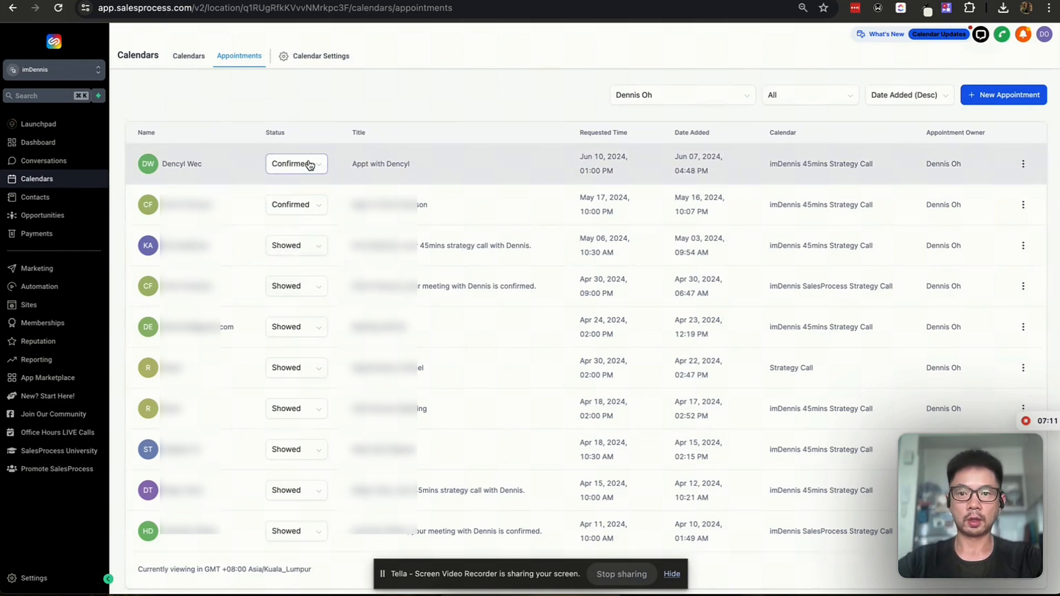
Update the first appointment's status to Showed, and review its status choices again without changing them.
left_click(307, 165)
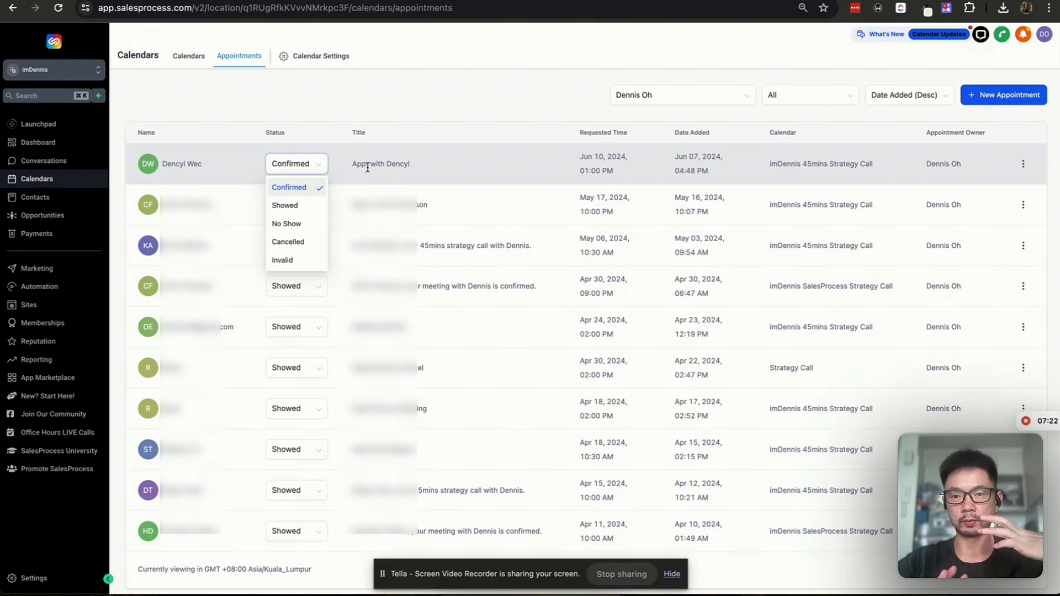
left_click(290, 205)
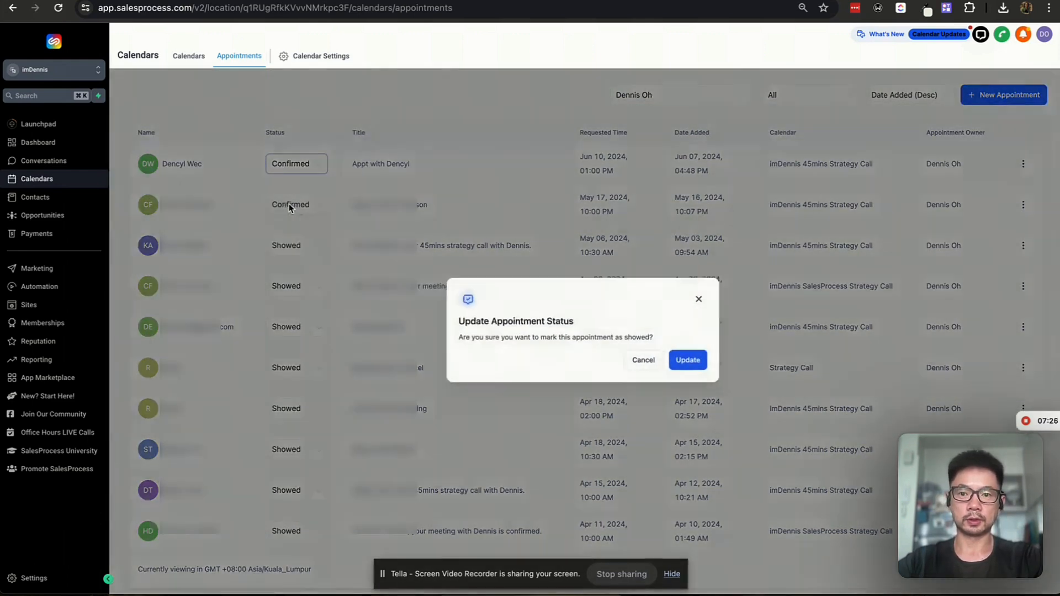
left_click(693, 362)
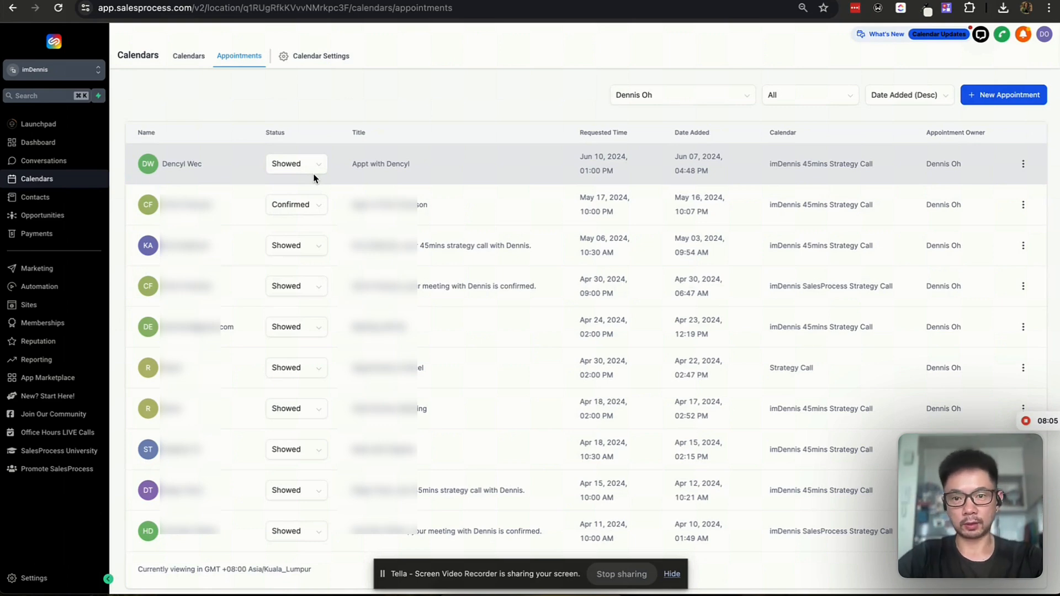
left_click(303, 170)
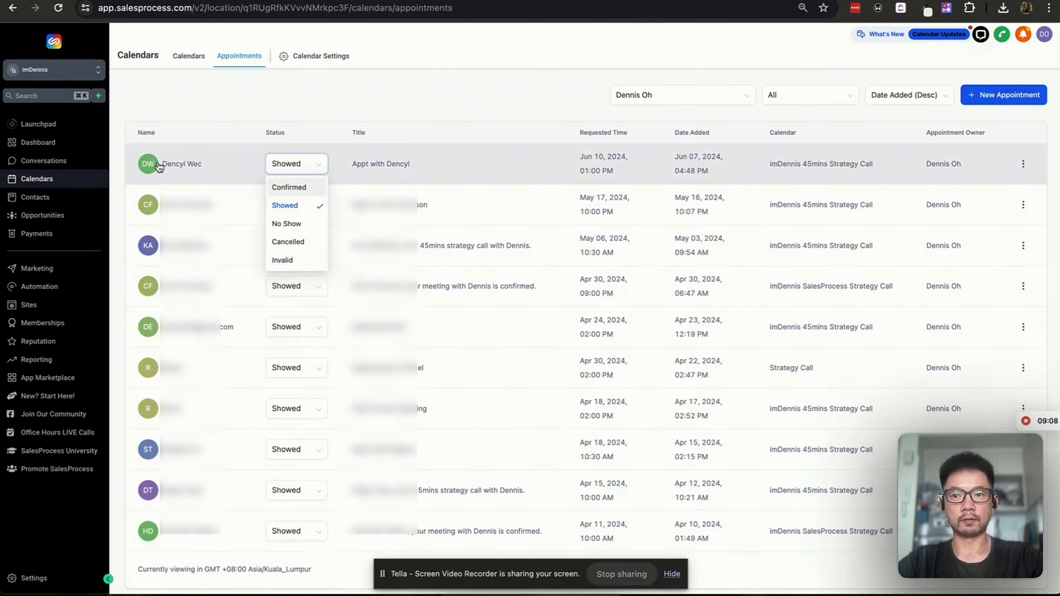
left_click(335, 99)
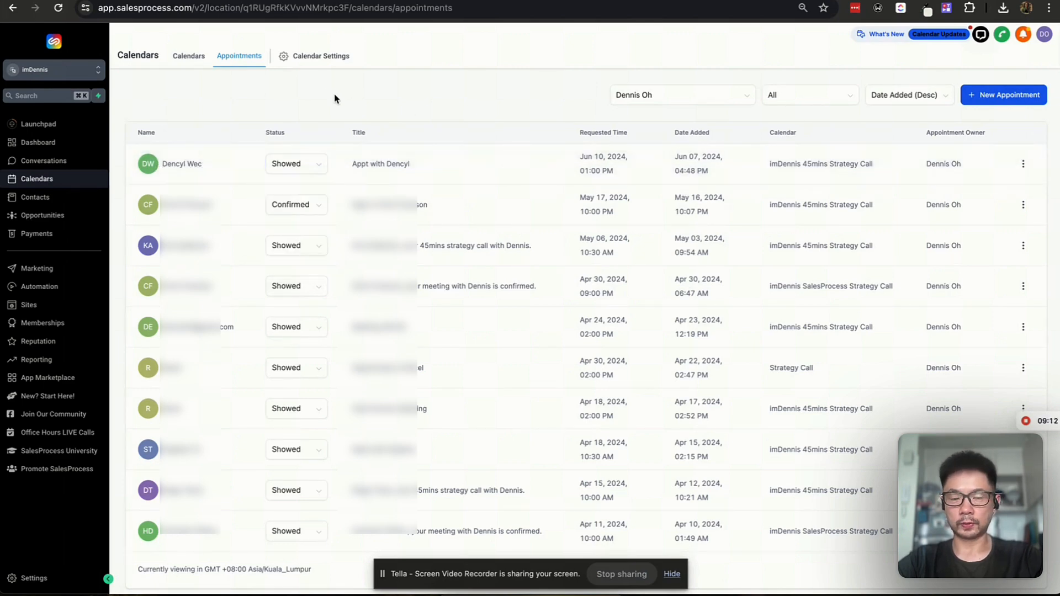